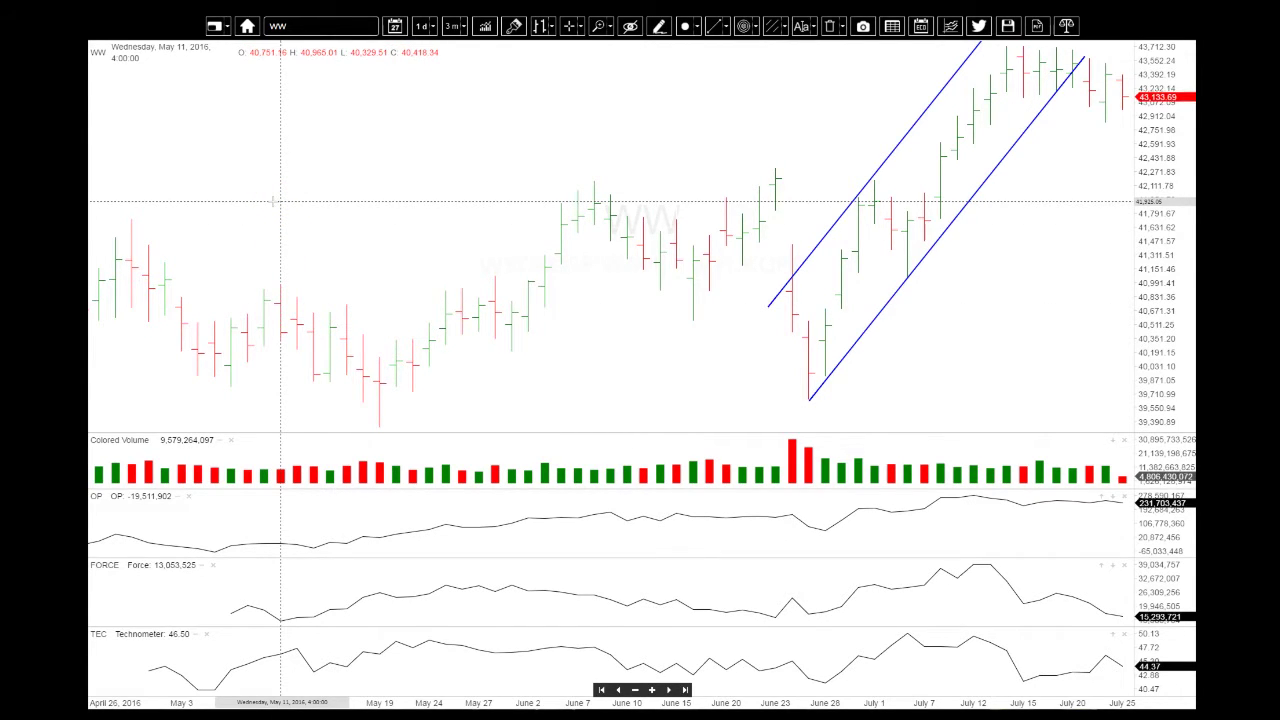
Replace the WW symbol with the Wyckoff Wave Oil index, WWO, from the suggestions
click(309, 25)
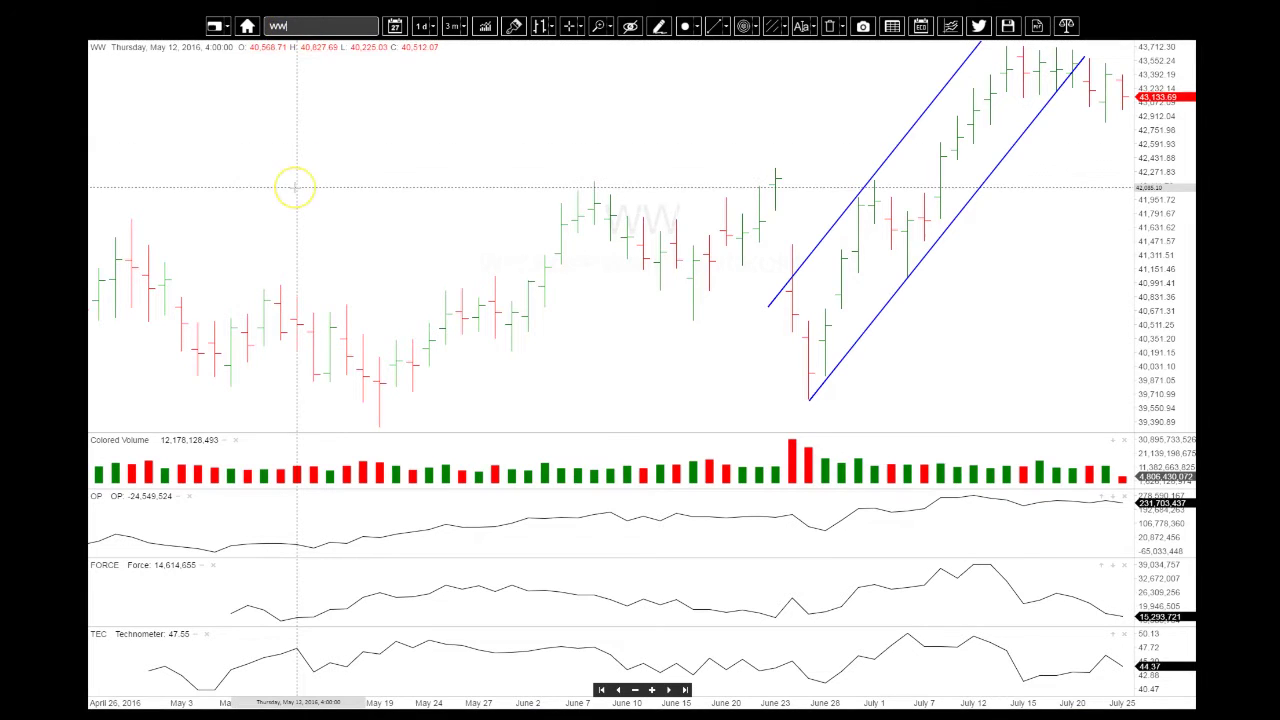
text(G)
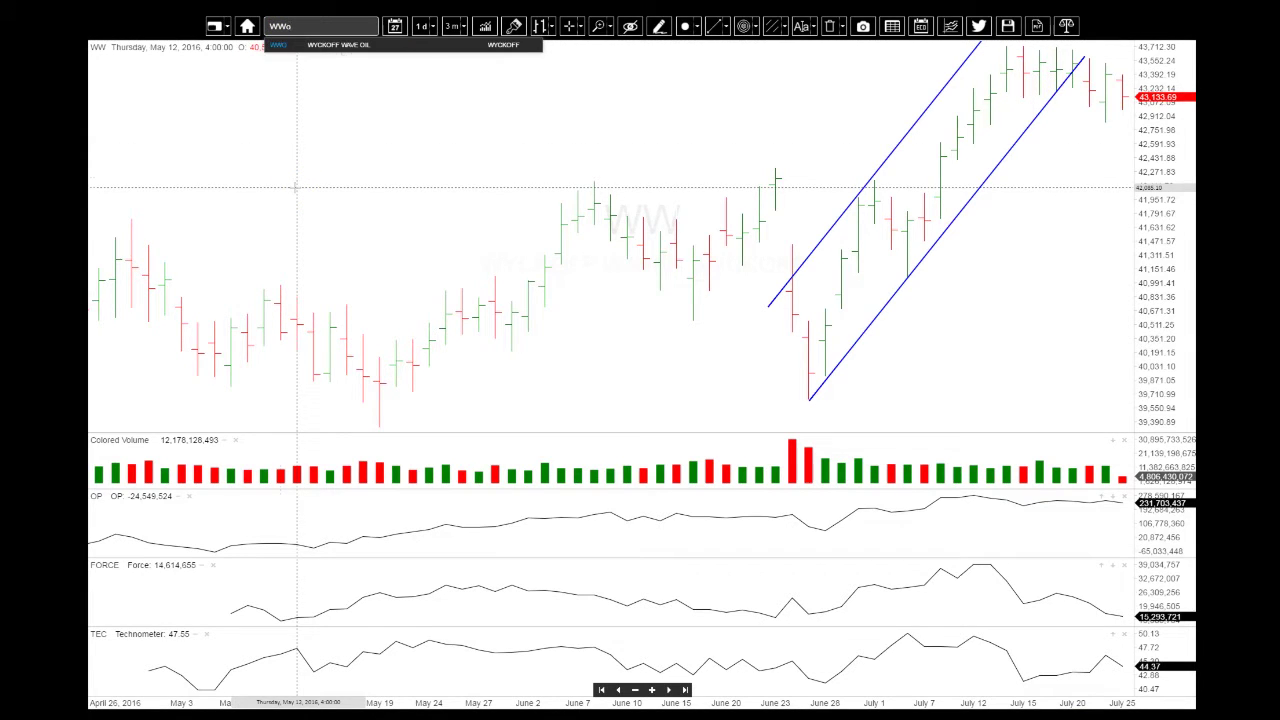
click(281, 46)
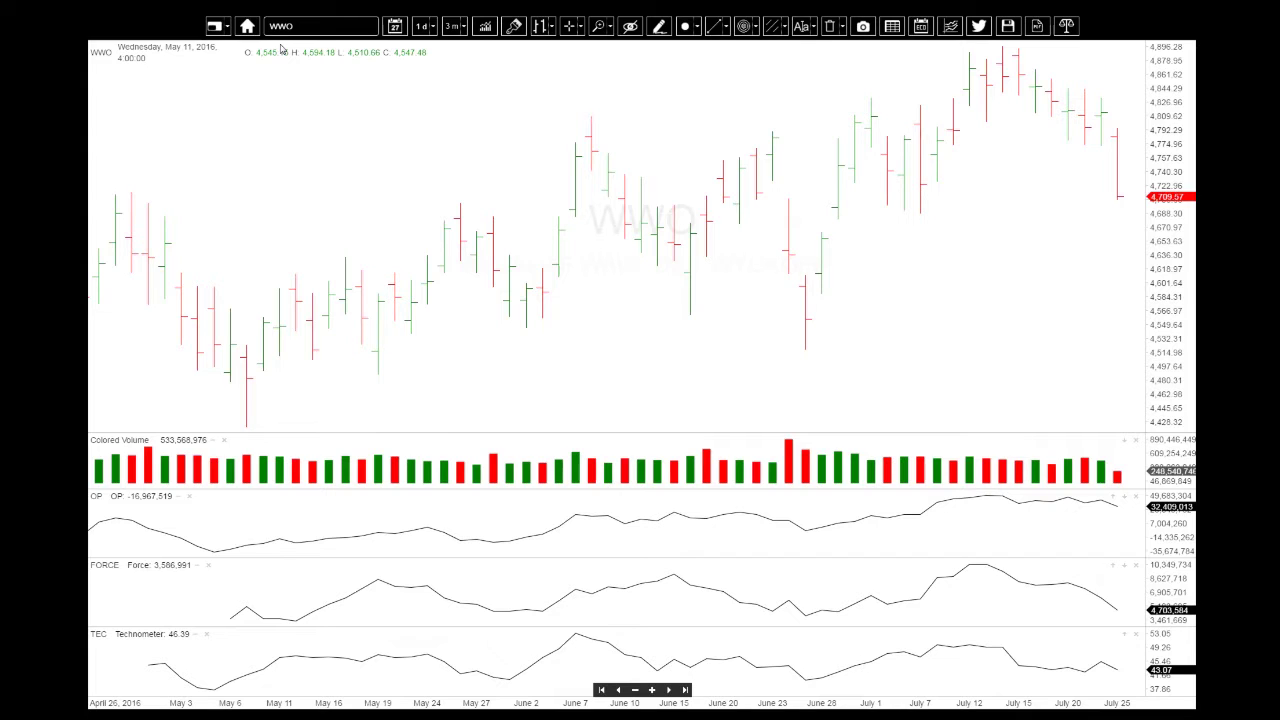
Inspect WWO prices with the crosshair readout from May 11 to June 9
click(282, 160)
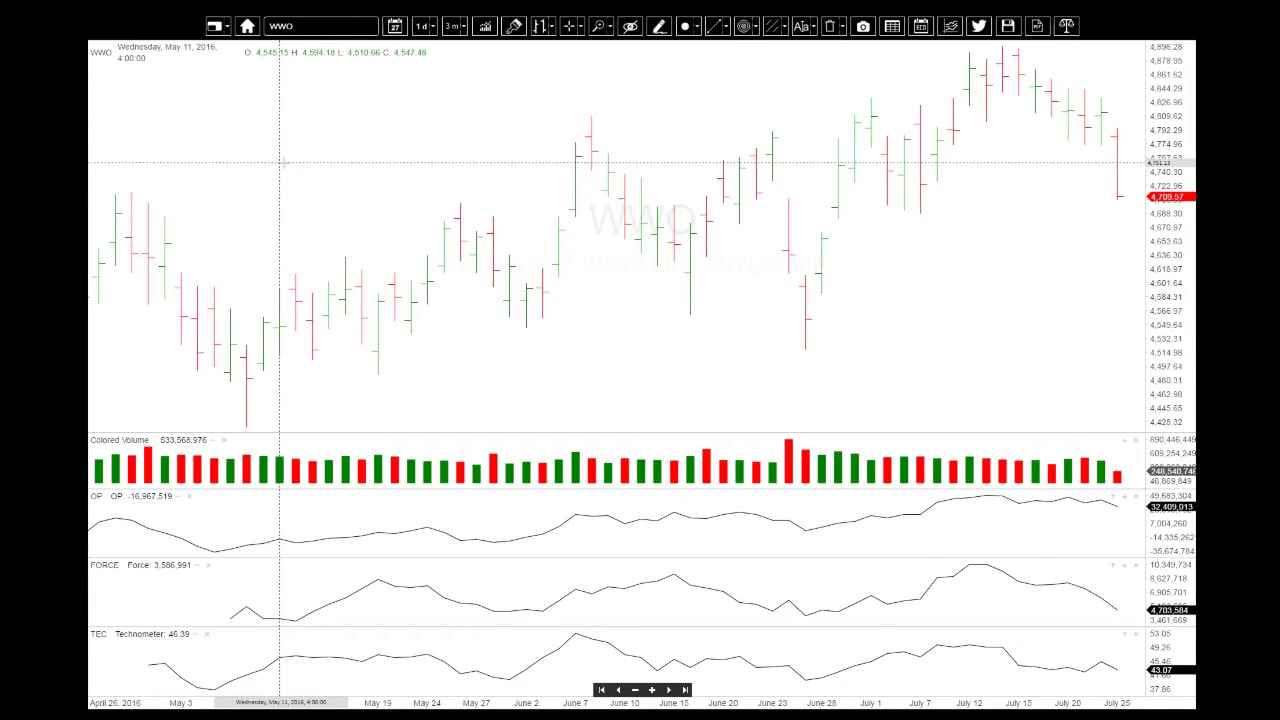
drag(282, 160, 433, 240)
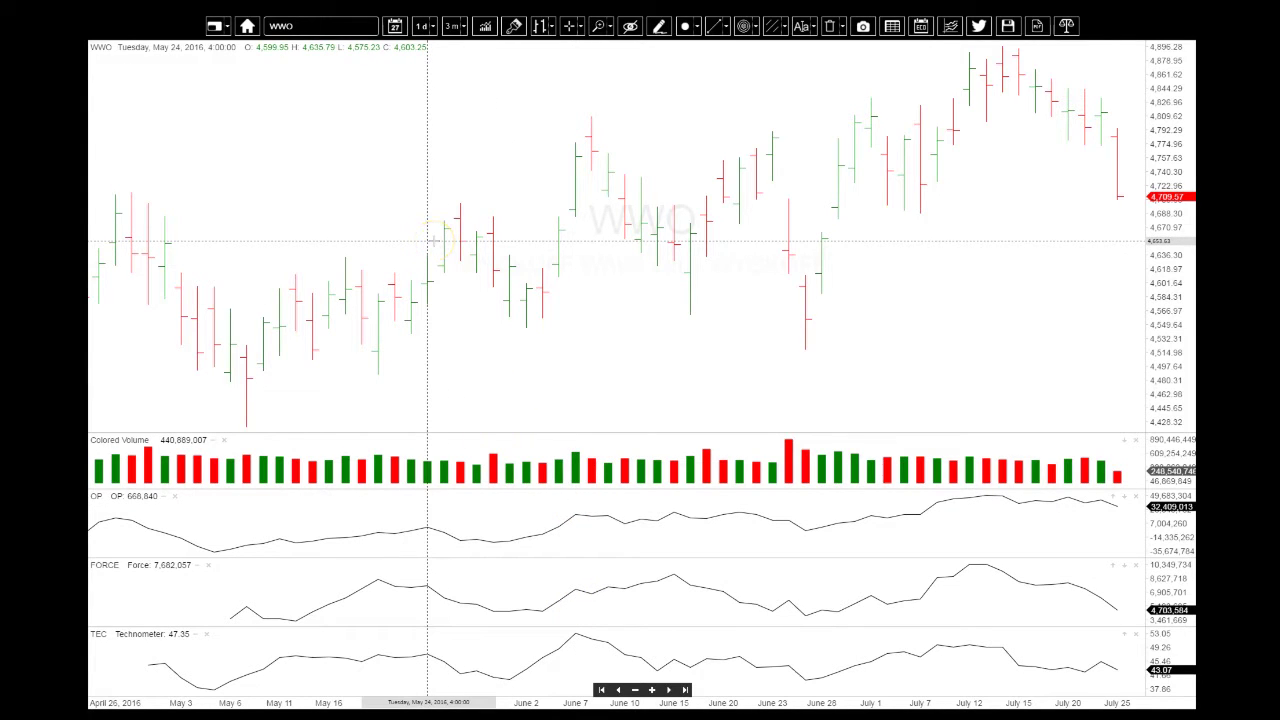
drag(428, 242, 314, 63)
click(280, 25)
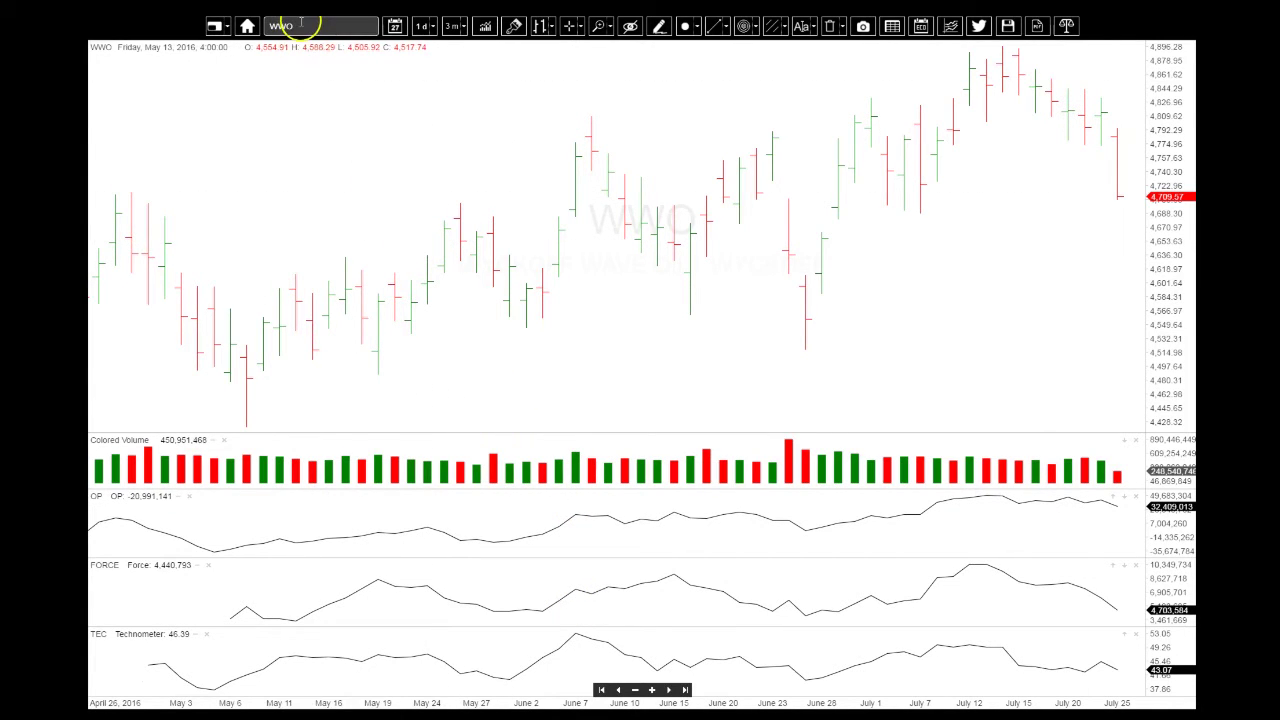
Chart the XLE energy fund and check its price readout for May 11
text(xle)
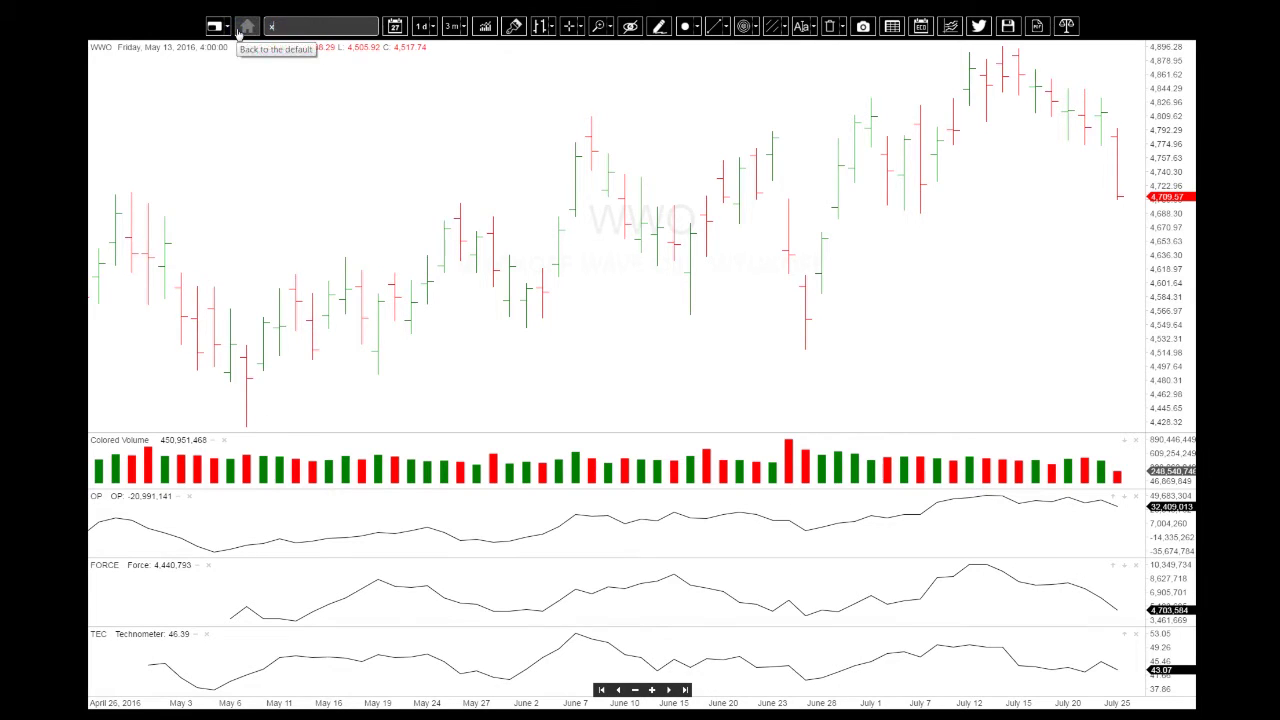
click(272, 45)
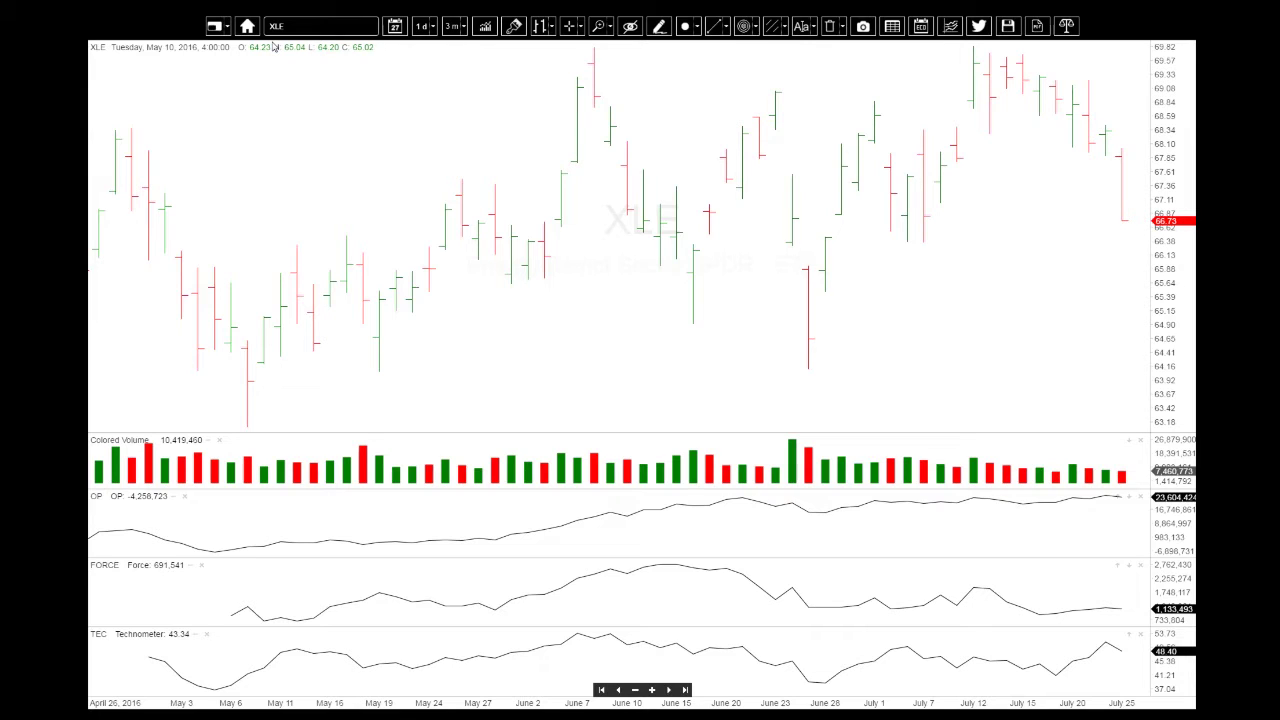
scroll(273, 45, up, 1)
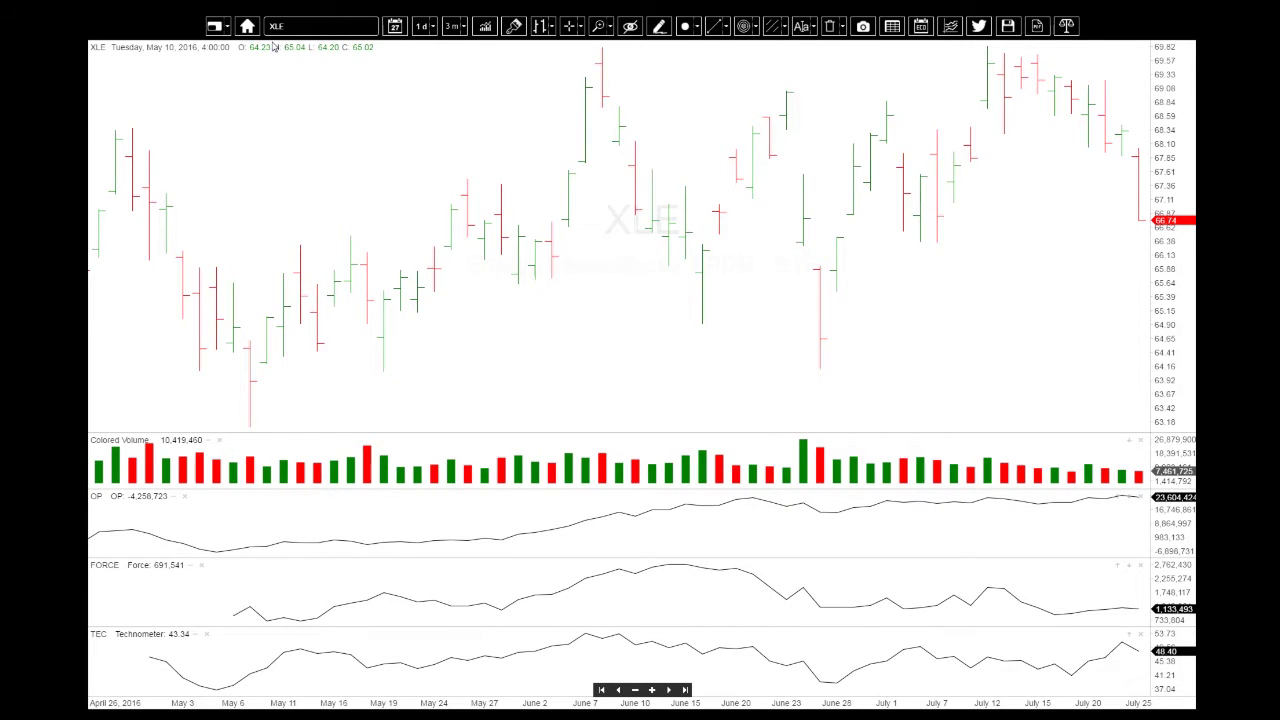
click(284, 113)
click(286, 121)
Switch the chart symbol from XLE to ExxonMobil, XOM
click(293, 27)
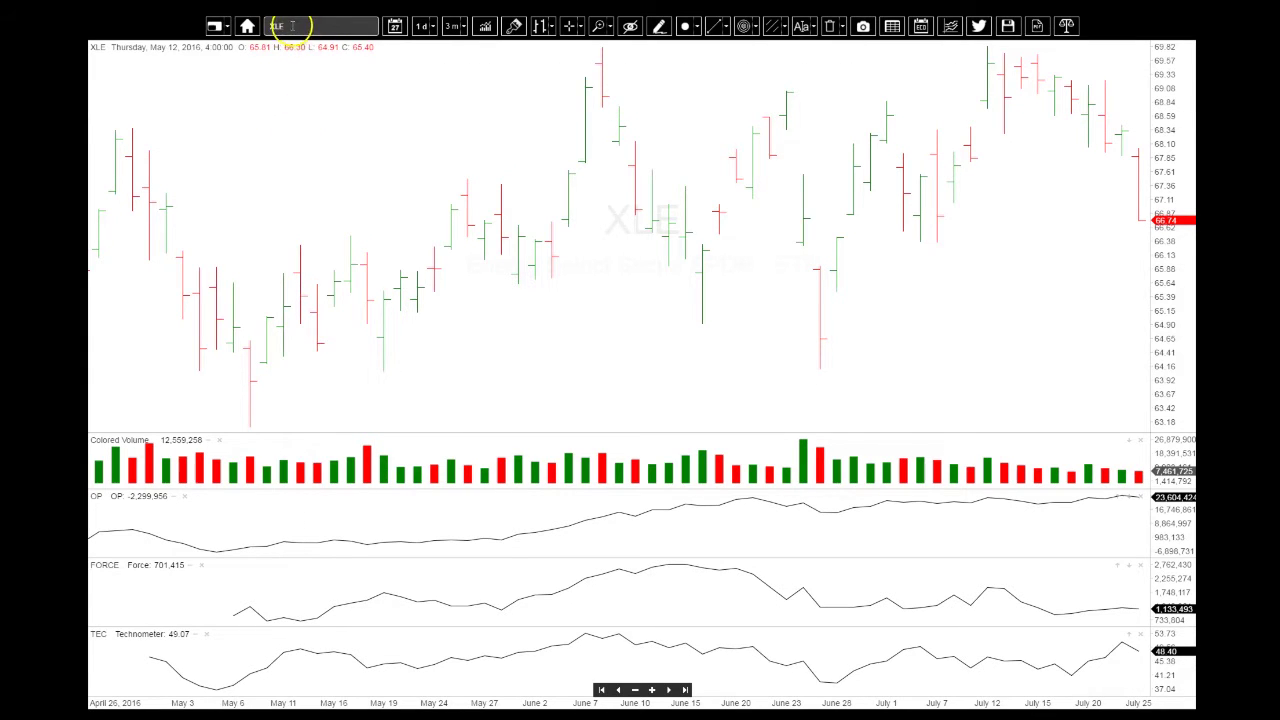
text(xom)
click(277, 50)
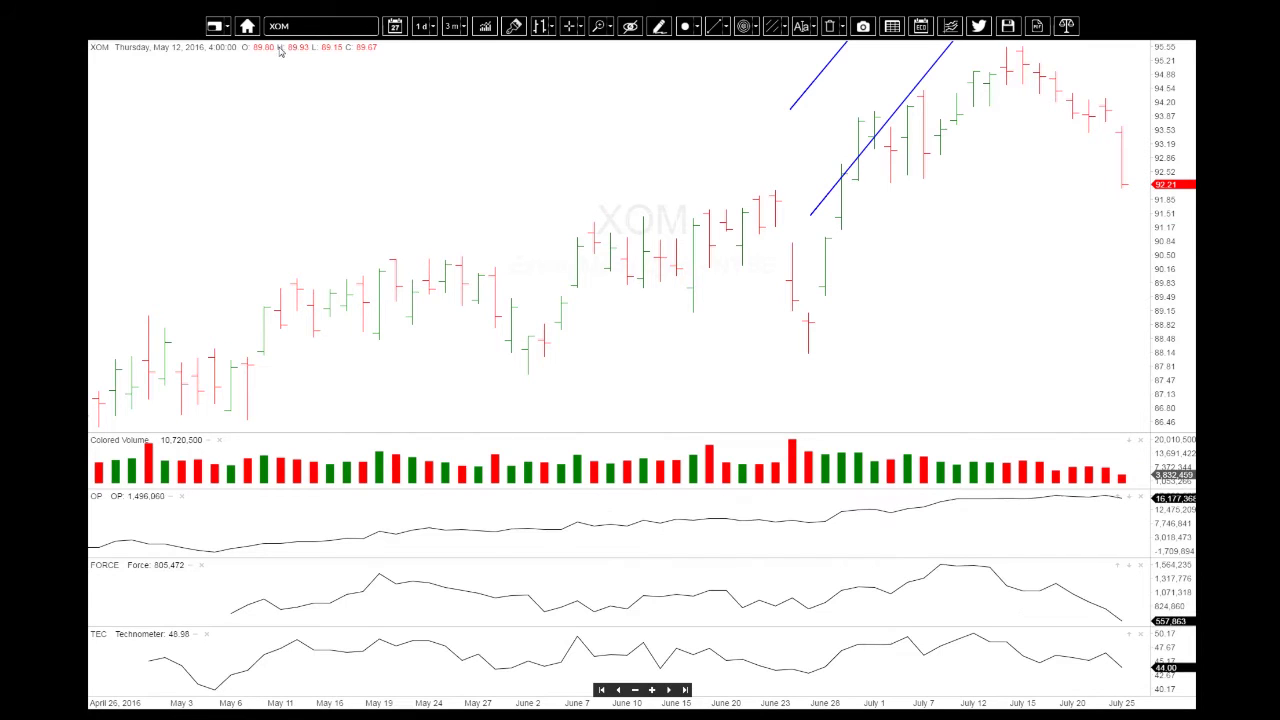
Erase XOM and enter 'oil' to list matches including Wyckoff Wave Oil
click(280, 26)
key(BackSpace)
key(BackSpace)
key(BackSpace)
text(oi)
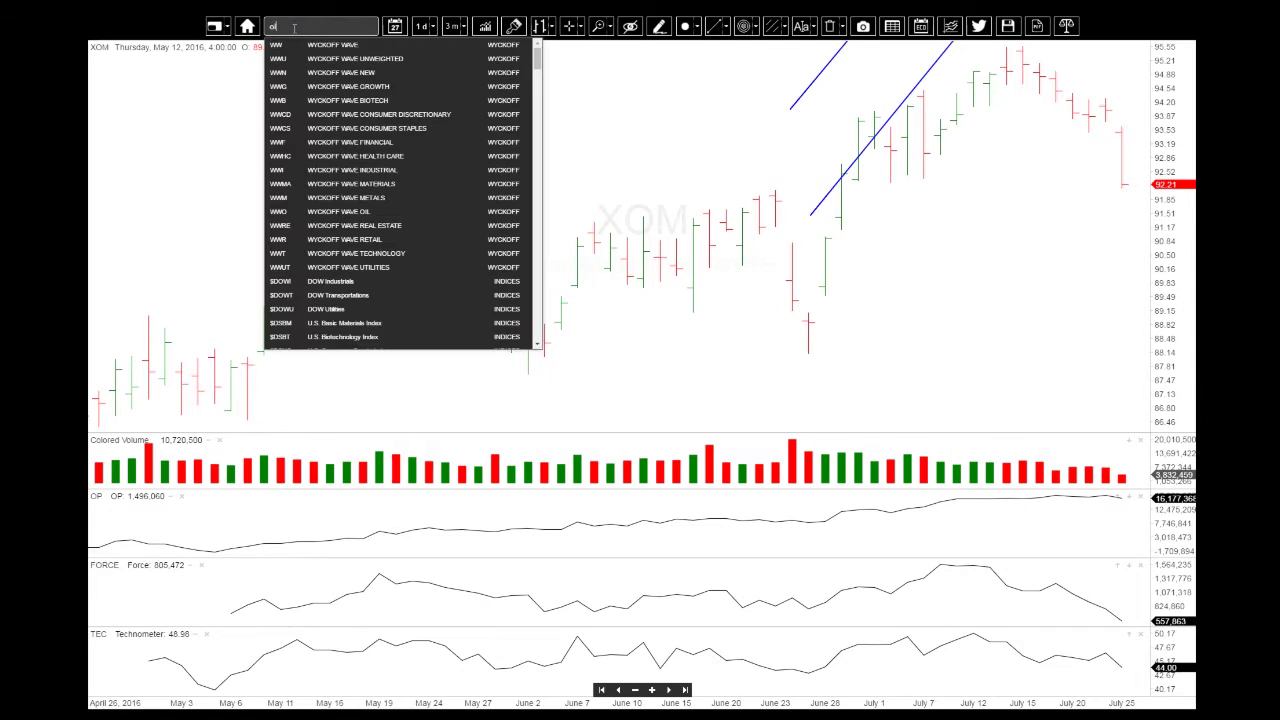
text(l)
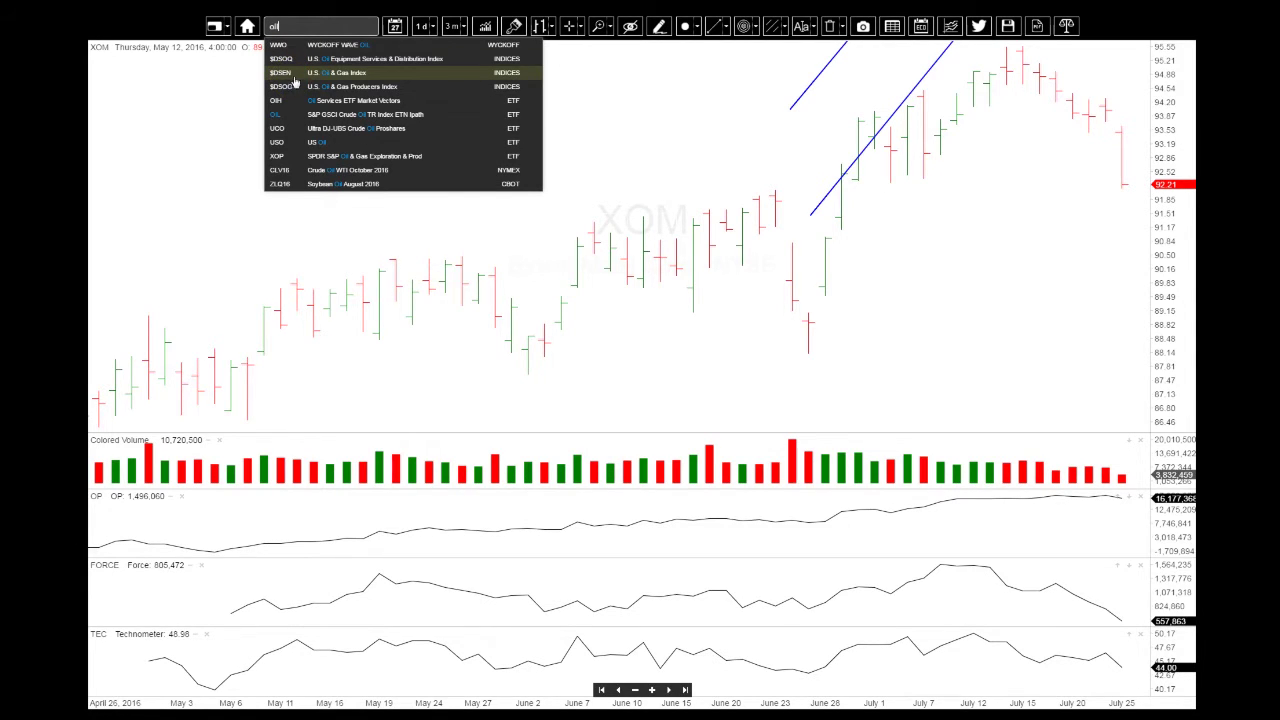
click(345, 45)
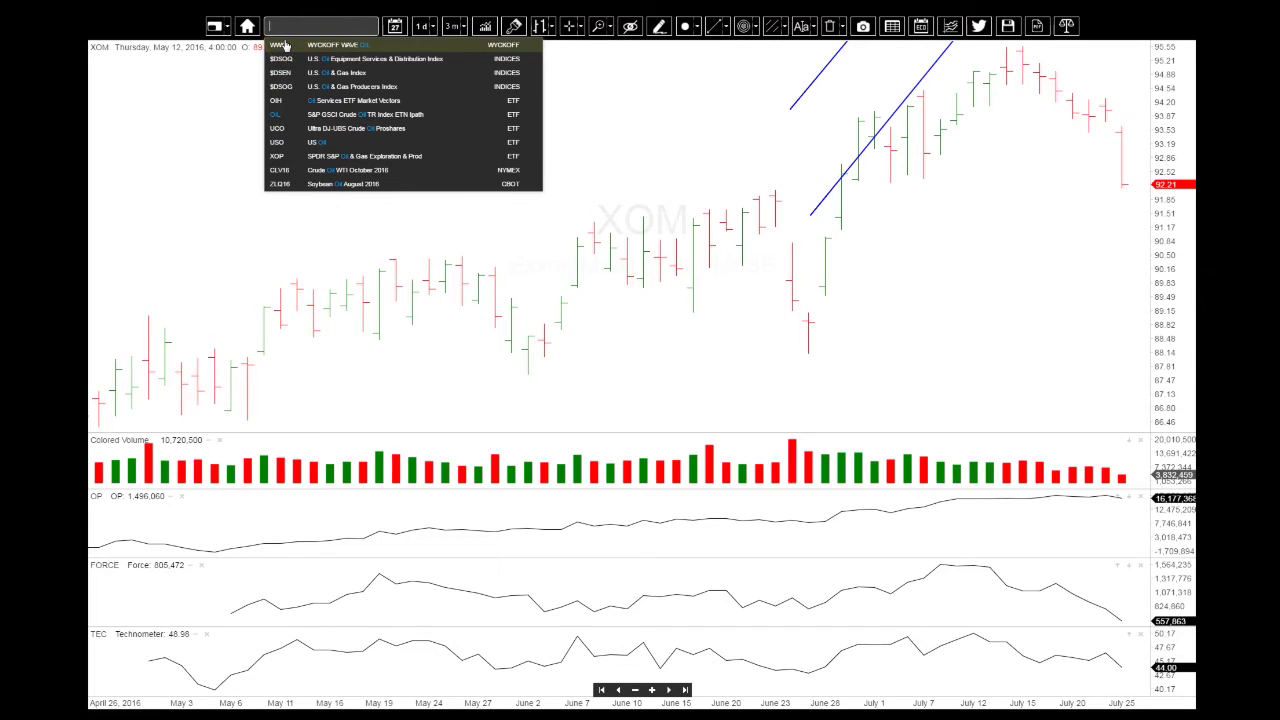
Reload the WW index chart and check mid-June readouts inside the blue channel
text(ww)
click(283, 47)
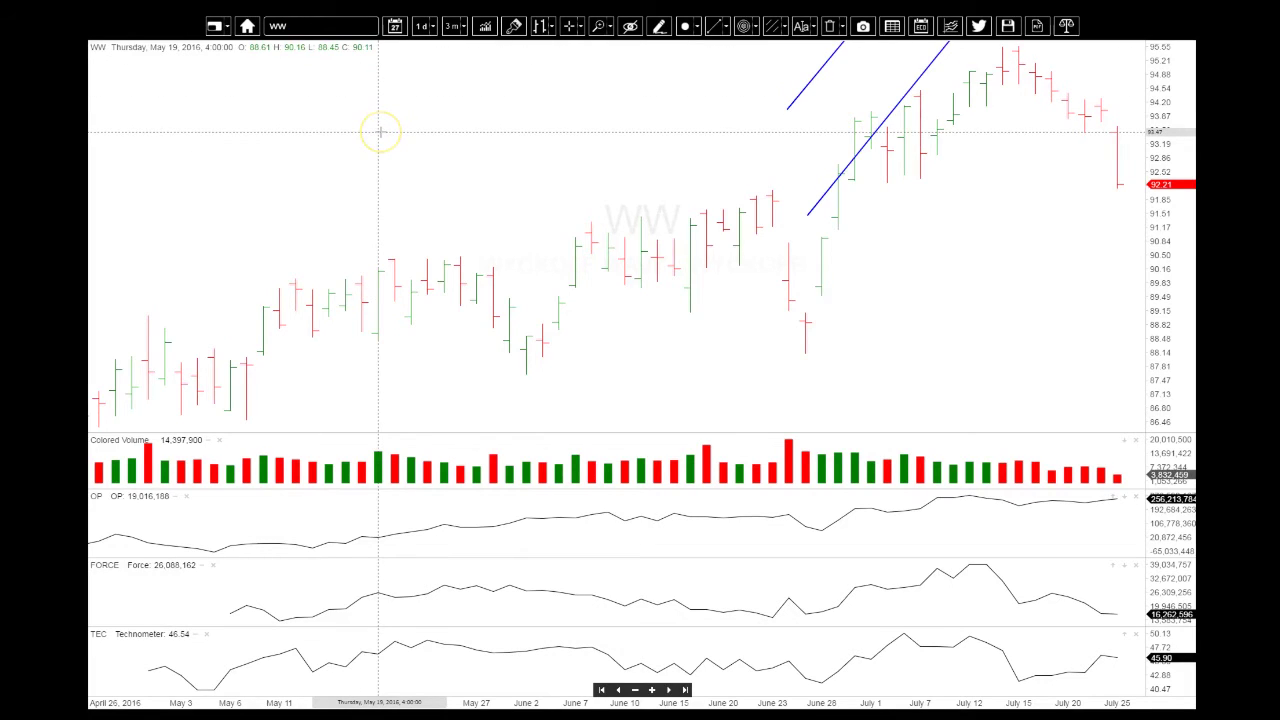
click(654, 120)
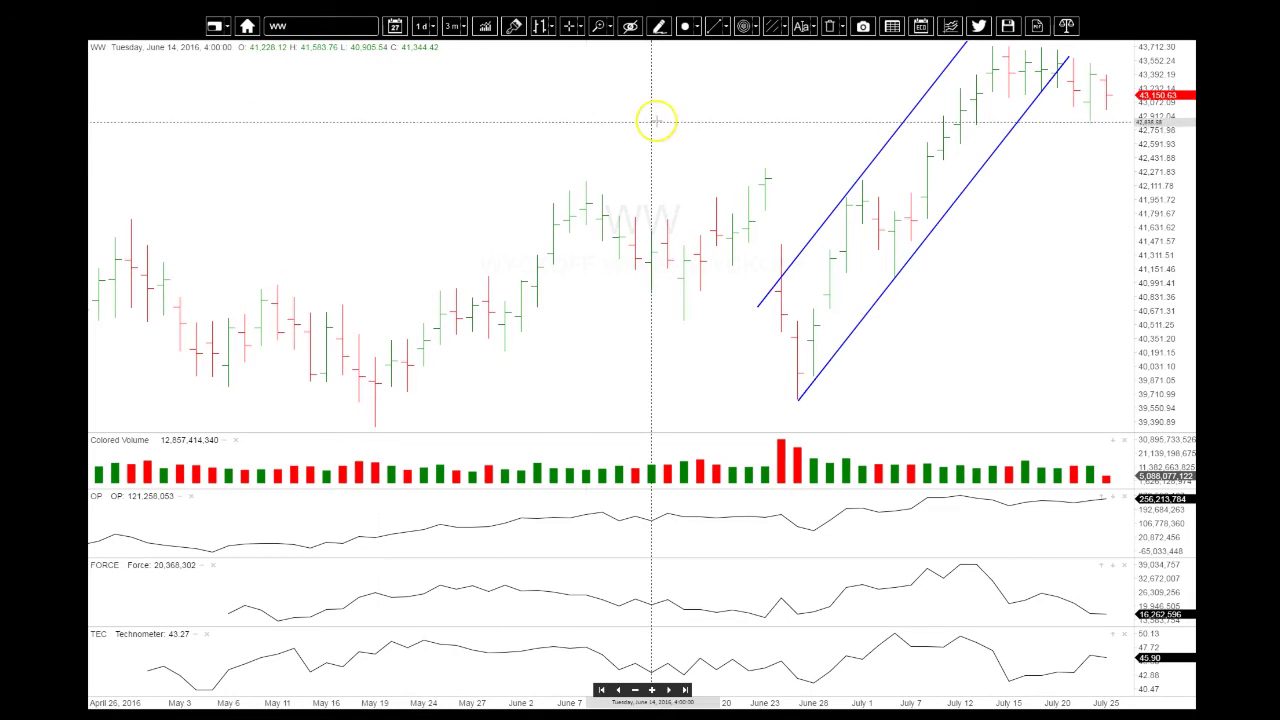
click(737, 112)
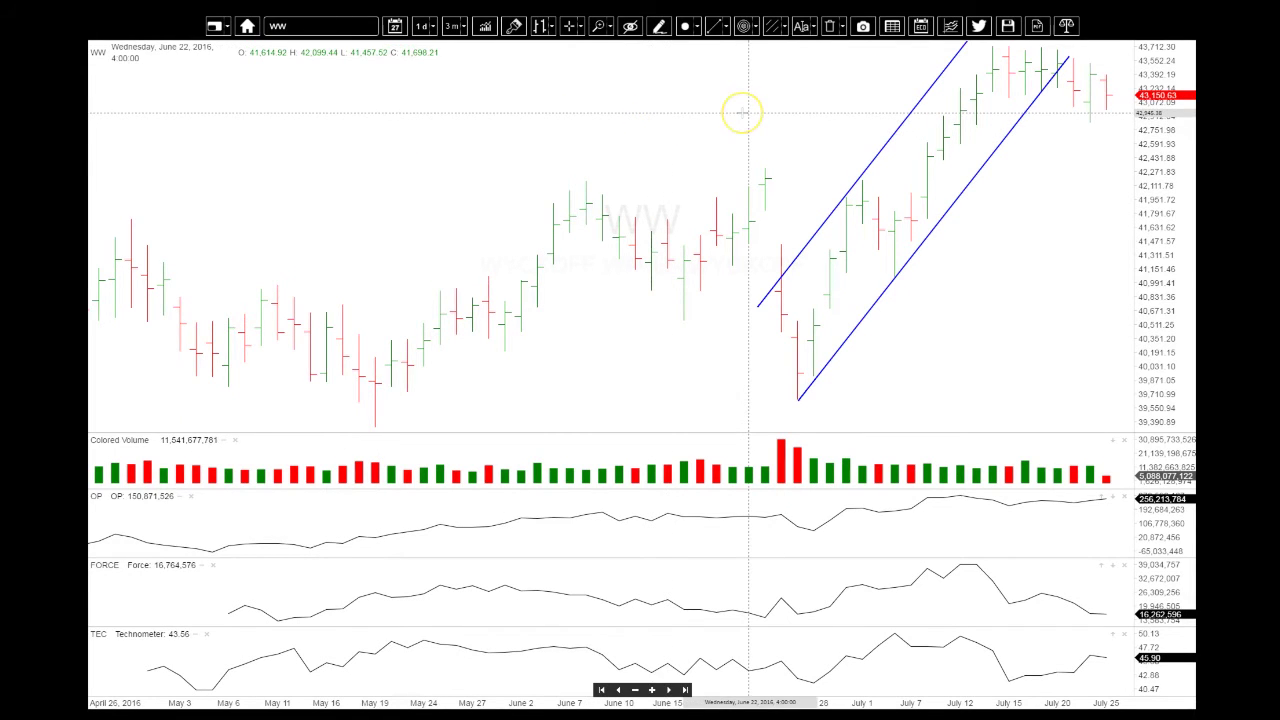
Compare WW against all Wyckoff Wave sector indexes as percent-change lines
click(951, 26)
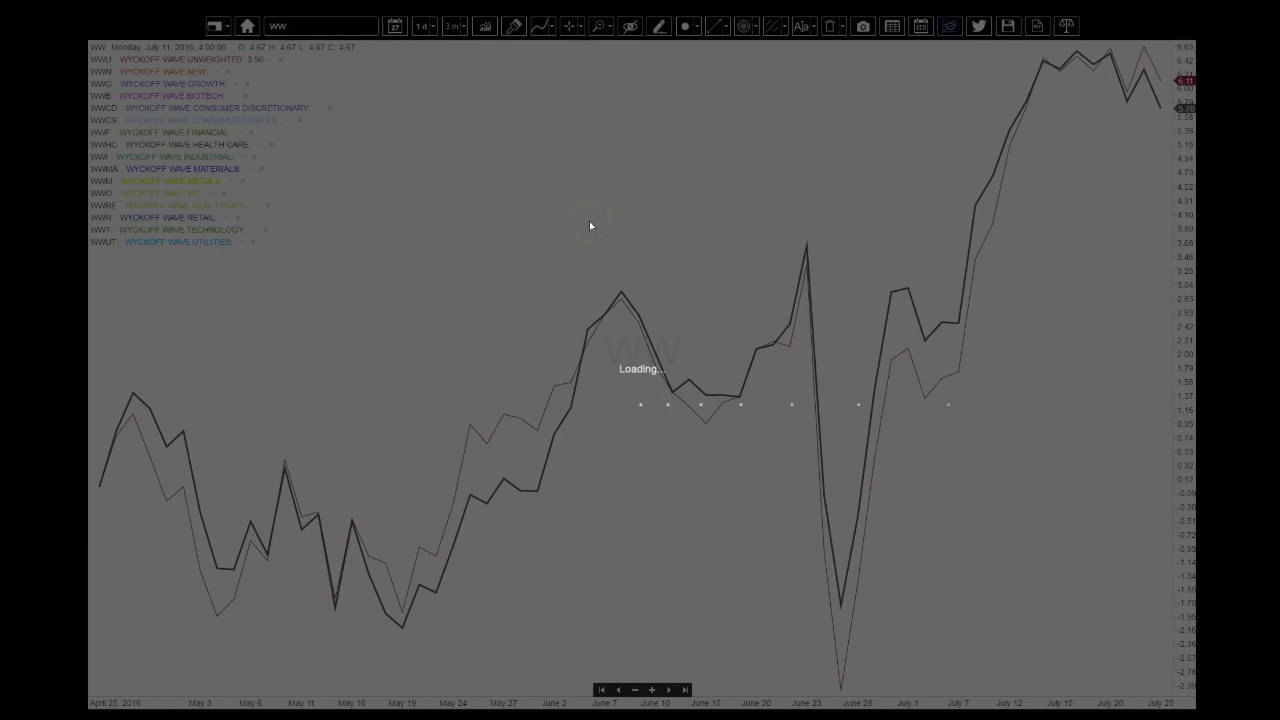
click(483, 240)
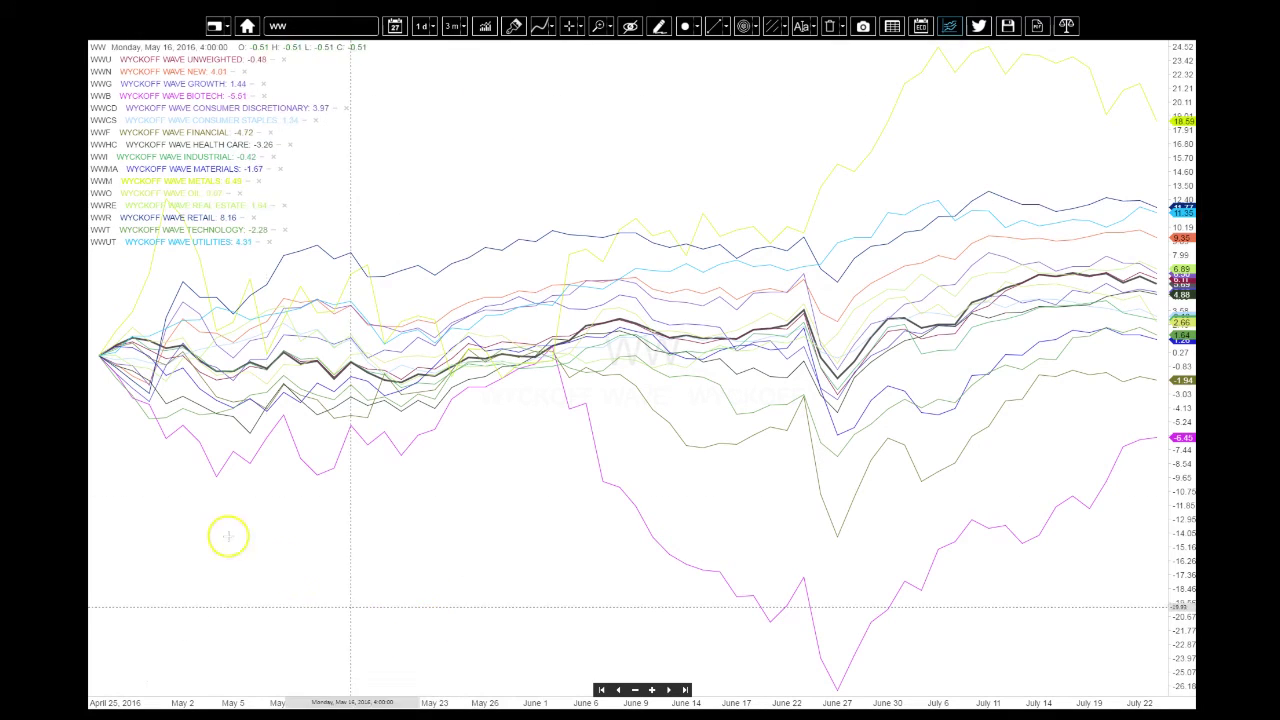
scroll(229, 514, down, 1)
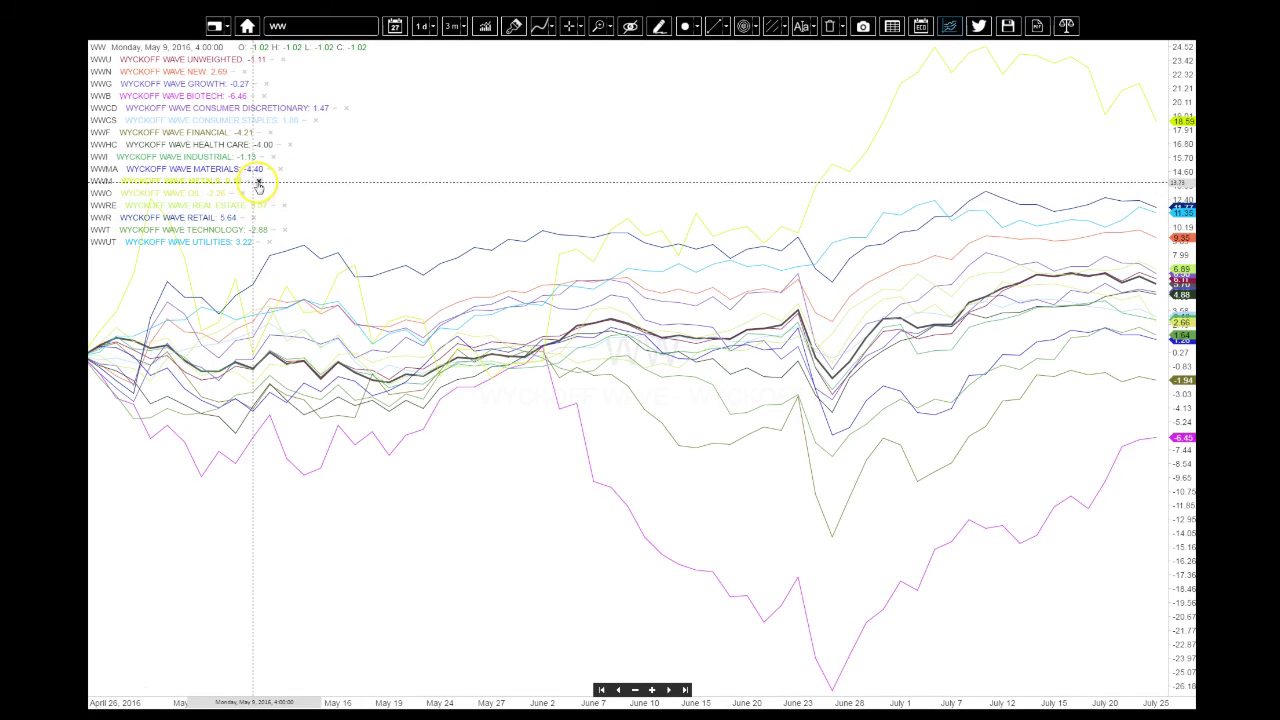
Remove the Metals sector (WWM) and read the sector values for May 9
click(257, 181)
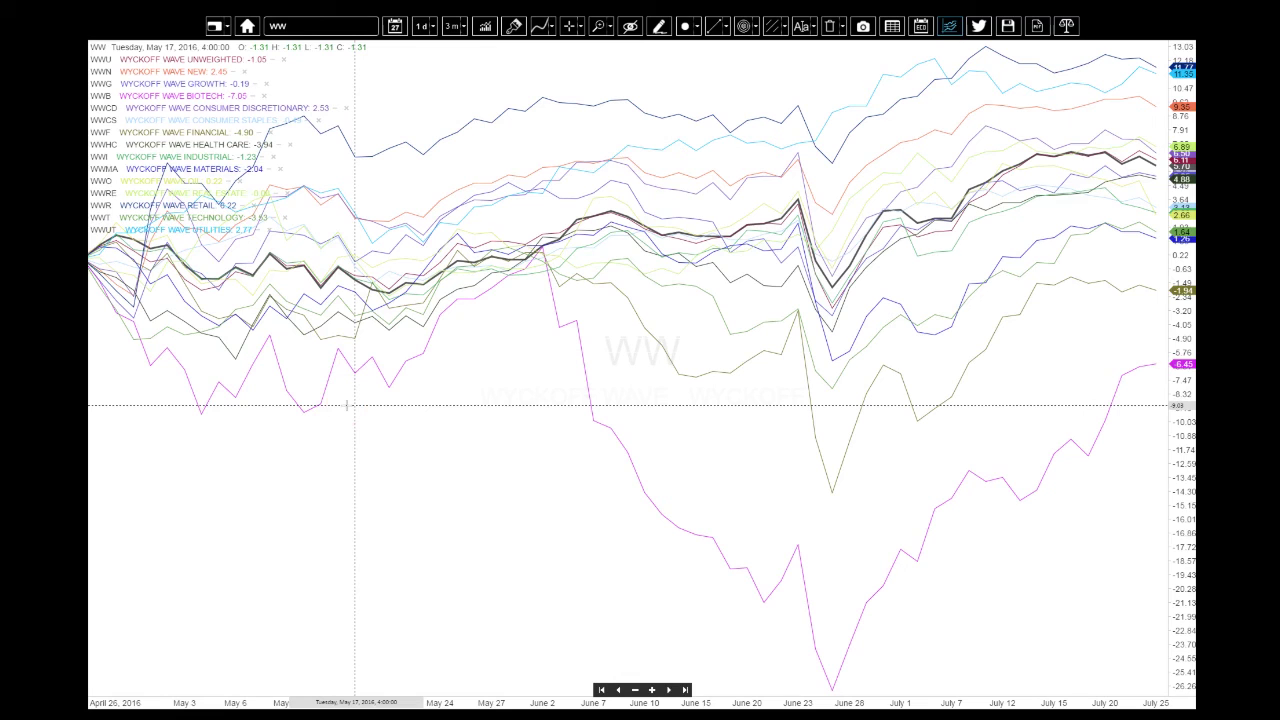
click(306, 497)
click(255, 600)
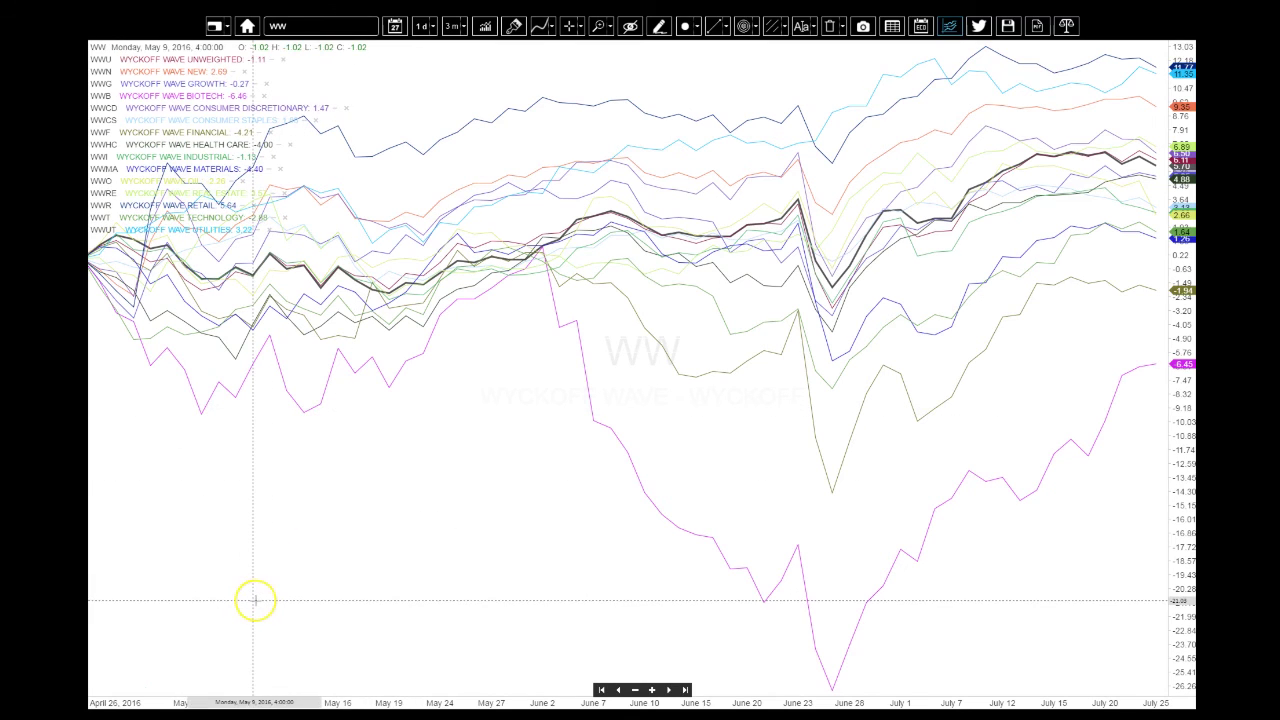